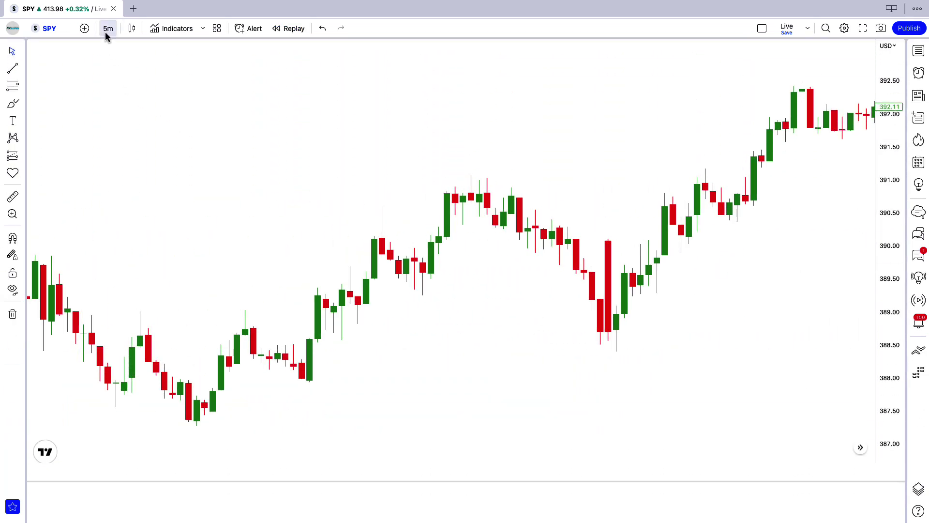
Step: Keep the SPY chart on 5 minutes and add the VolATR indicator
{"action": "left_click", "coordinate": [107, 30]}
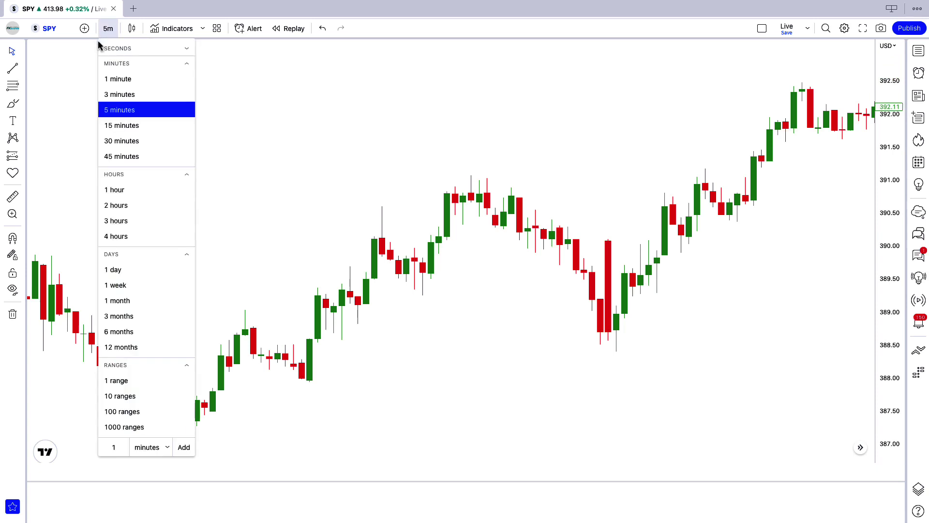
{"action": "left_click", "coordinate": [107, 111]}
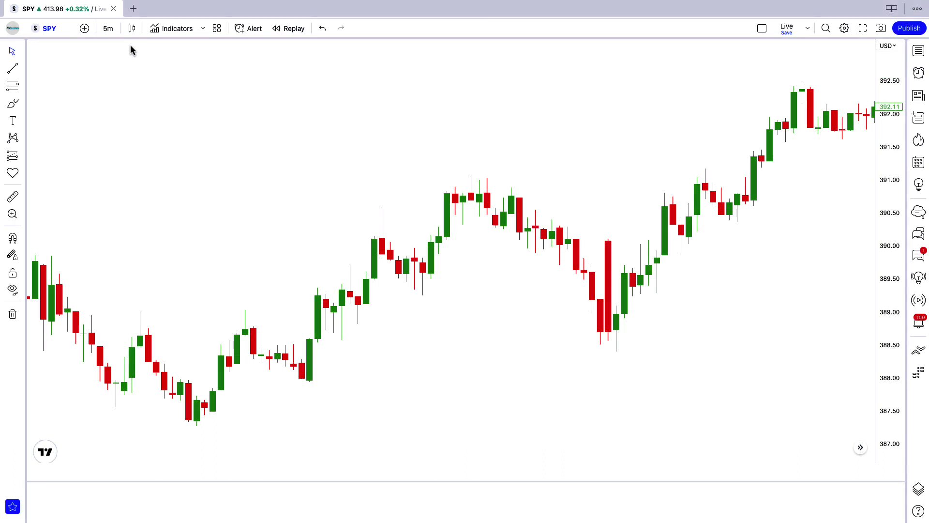
{"action": "left_click", "coordinate": [167, 29]}
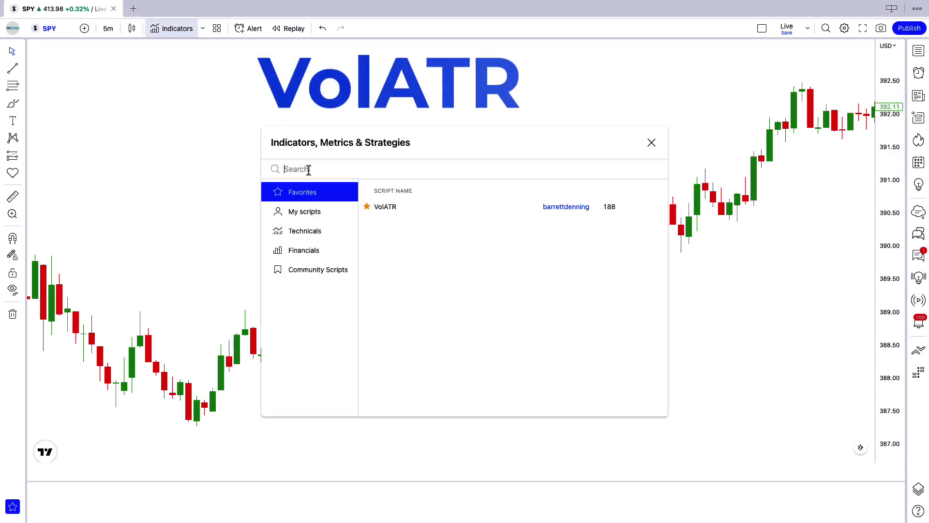
{"action": "type", "text": "VolATR"}
{"action": "left_click", "coordinate": [449, 206]}
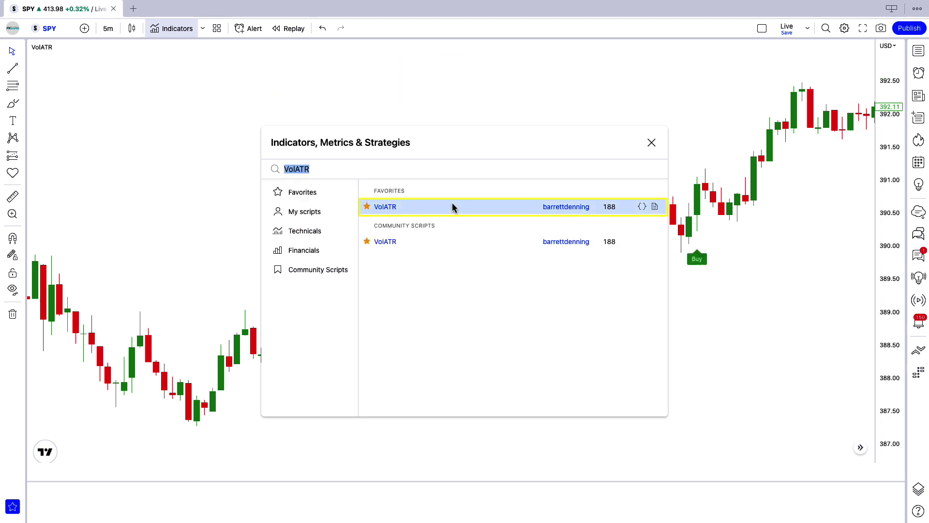
{"action": "left_click", "coordinate": [651, 143]}
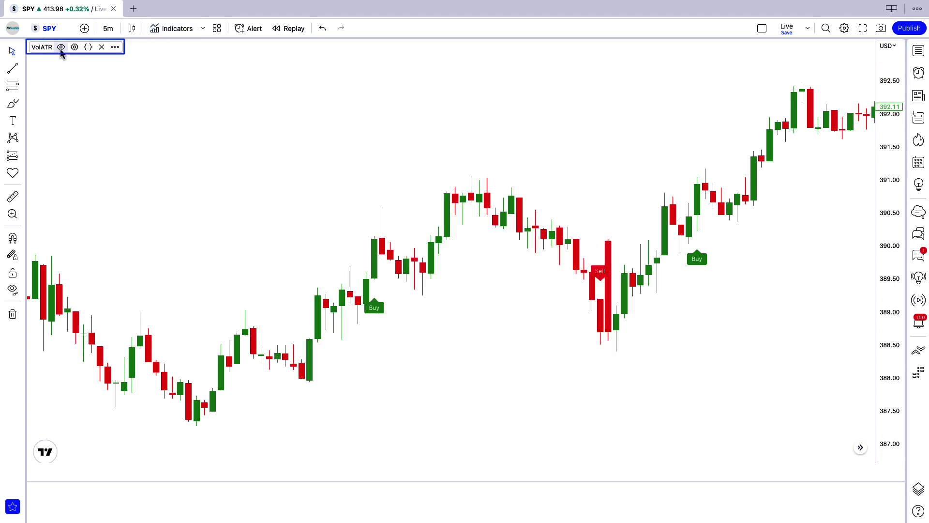
Step: Set VolATR's Period to 1 and adjust its Multiplier
{"action": "left_click", "coordinate": [74, 48]}
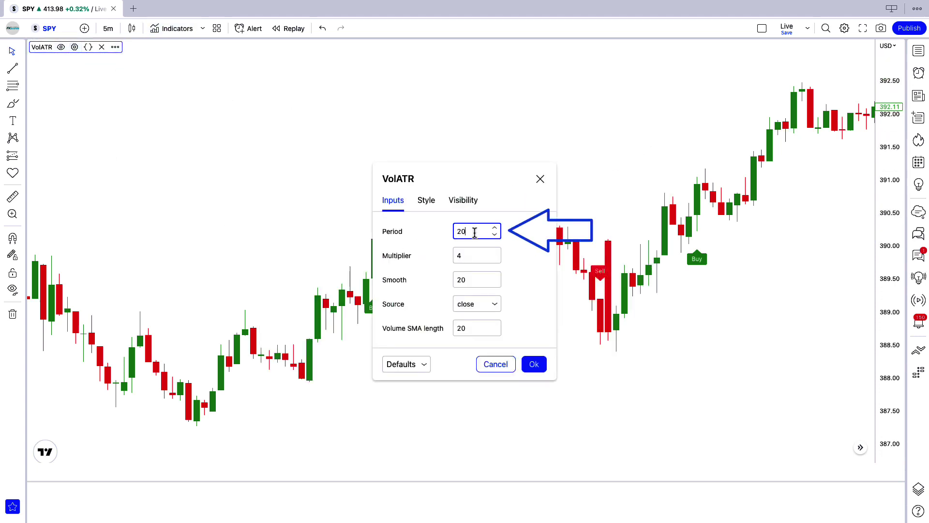
{"action": "left_click", "coordinate": [504, 255]}
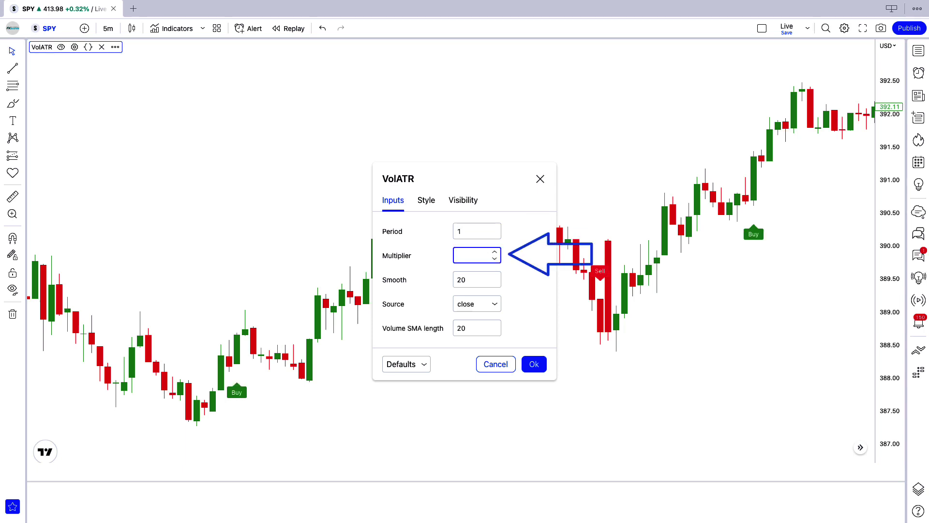
{"action": "key", "text": "Return"}
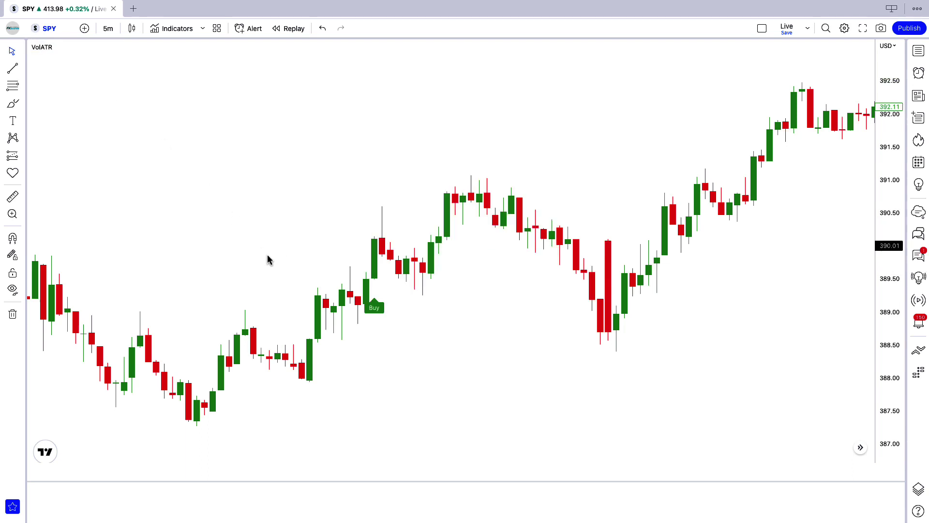
Step: Add the Specter Volume Oscillator to the chart
{"action": "left_click", "coordinate": [165, 28]}
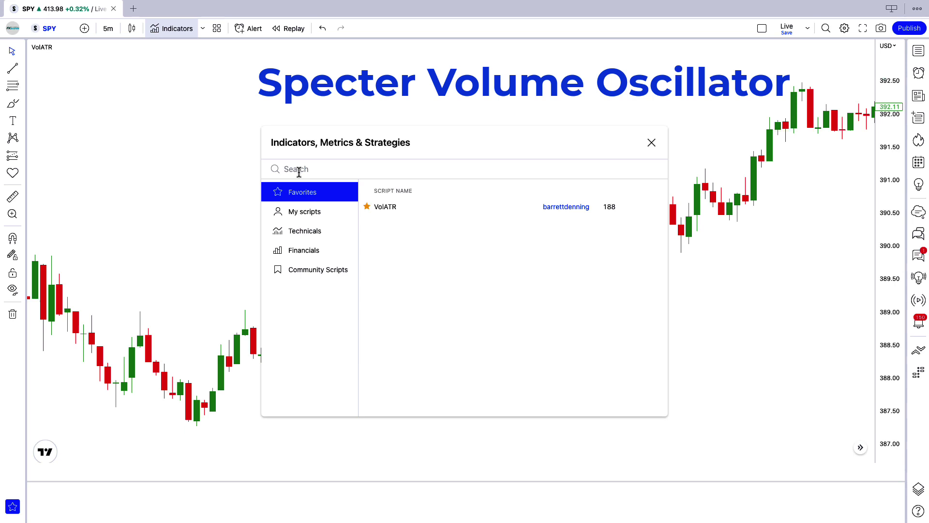
{"action": "type", "text": "Specter Volume Oscillator"}
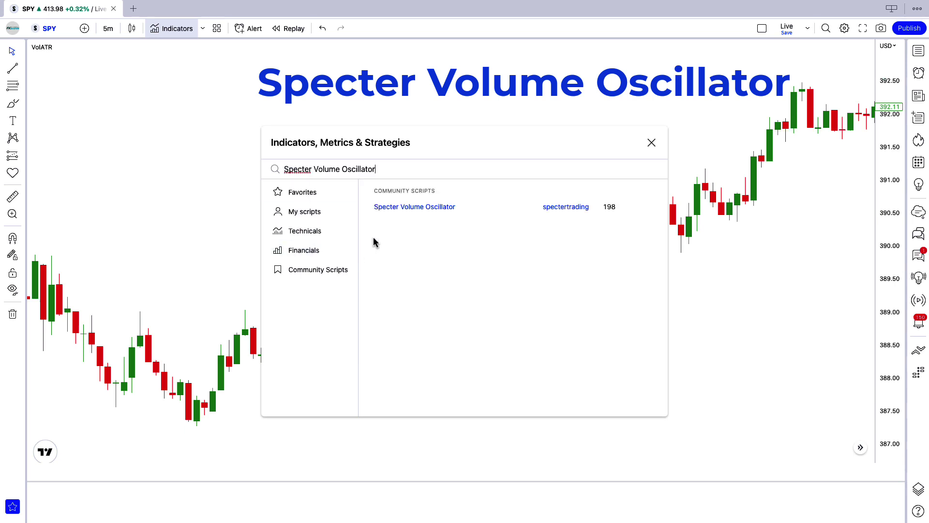
{"action": "left_click", "coordinate": [403, 210]}
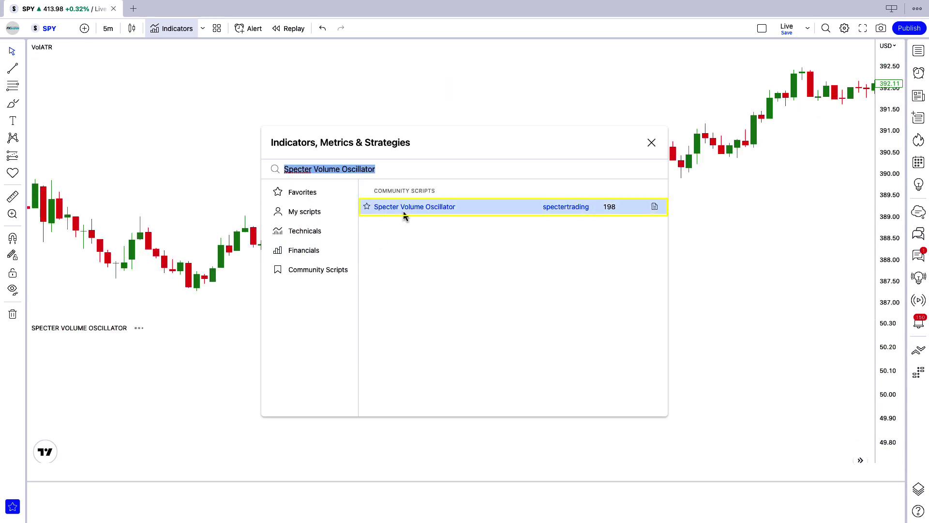
{"action": "left_click", "coordinate": [652, 143]}
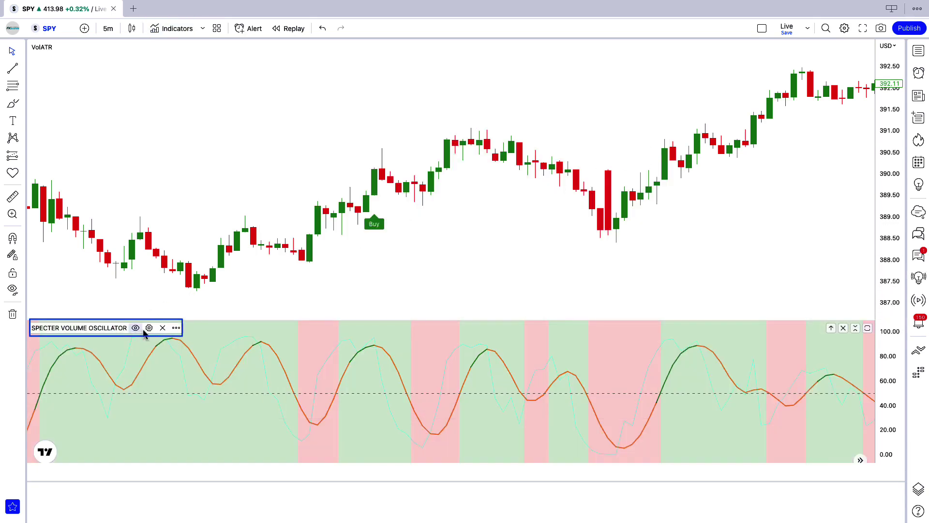
Step: Set the oscillator's Length to 50 and show OBV as dark green columns
{"action": "left_click", "coordinate": [148, 328]}
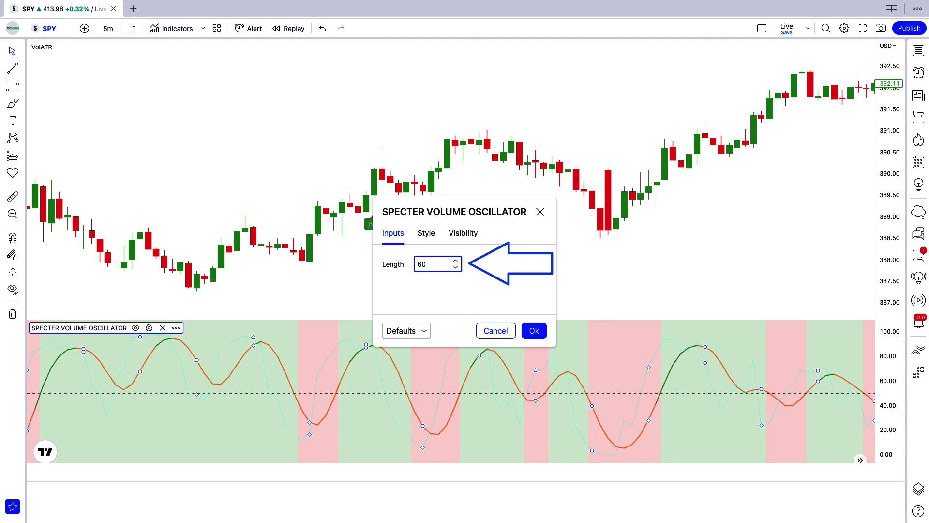
{"action": "type", "text": "50"}
{"action": "left_click", "coordinate": [426, 233]}
{"action": "left_click", "coordinate": [476, 367]}
{"action": "left_click", "coordinate": [482, 450]}
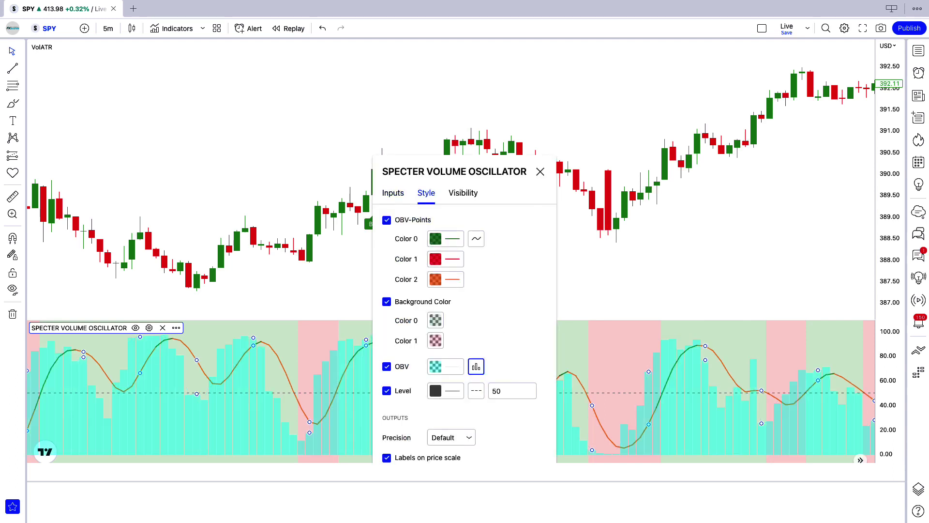
{"action": "left_click", "coordinate": [445, 366]}
{"action": "left_click", "coordinate": [481, 379]}
{"action": "left_click", "coordinate": [482, 364]}
{"action": "left_click", "coordinate": [533, 263]}
{"action": "key", "text": "Escape"}
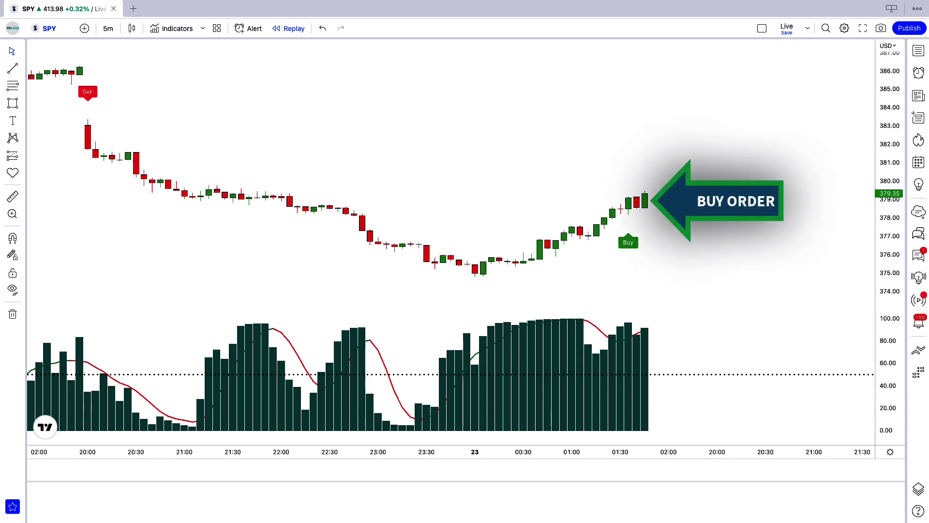
Step: Place a long position on the Buy candle with a lower stop and higher target
{"action": "left_click", "coordinate": [645, 196]}
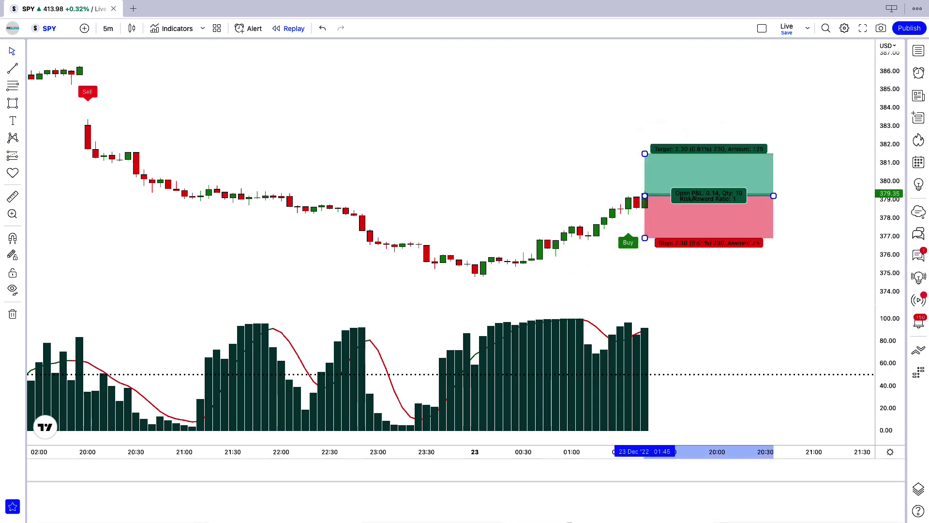
{"action": "left_click_drag", "start_coordinate": [645, 237], "coordinate": [645, 242]}
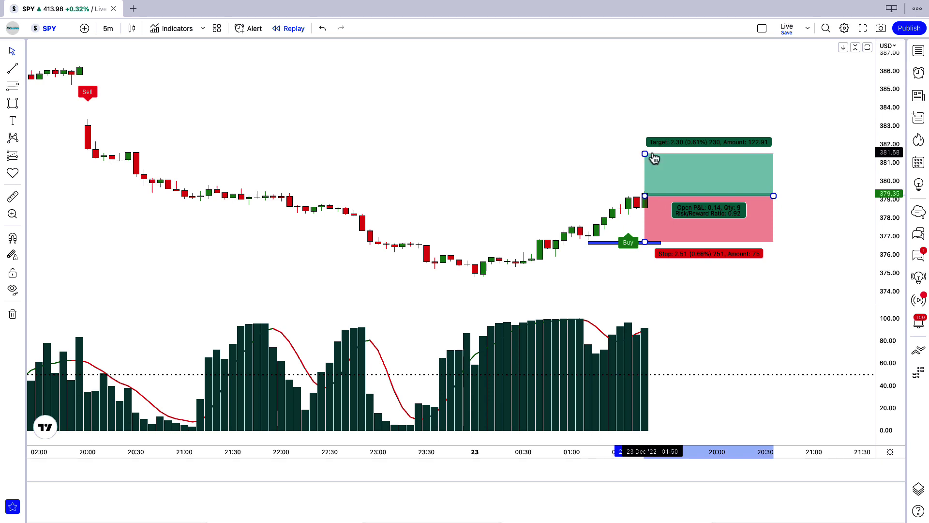
{"action": "left_click_drag", "start_coordinate": [646, 154], "coordinate": [645, 125]}
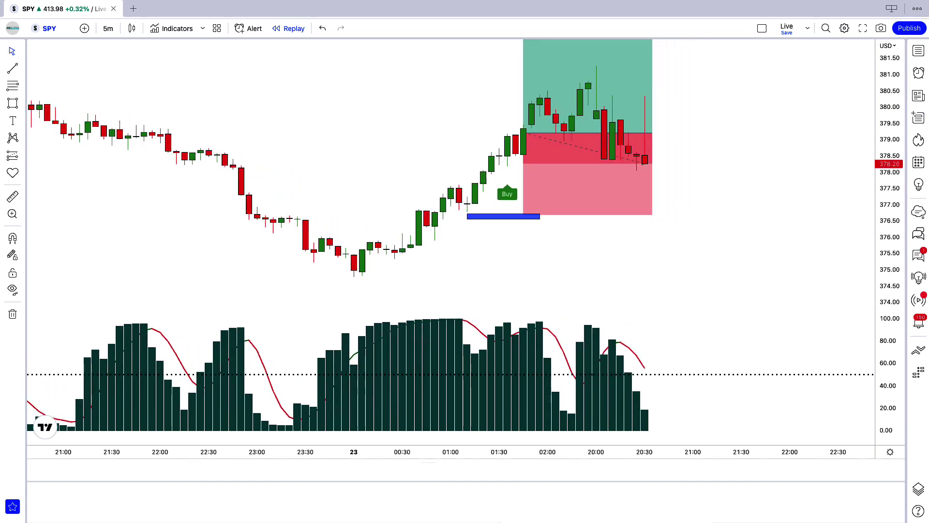
Step: Extend the long position across the new replay bars
{"action": "left_click_drag", "start_coordinate": [642, 134], "coordinate": [766, 136]}
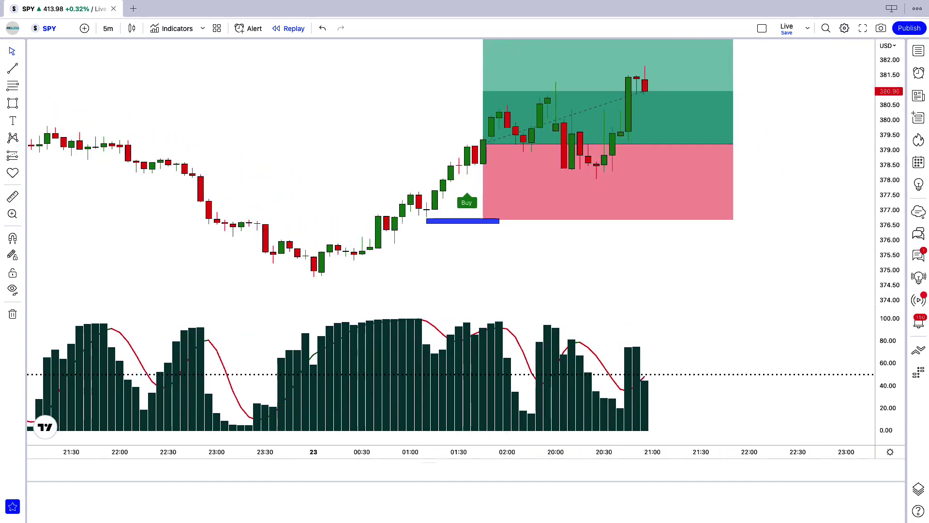
{"action": "left_click_drag", "start_coordinate": [660, 187], "coordinate": [779, 197]}
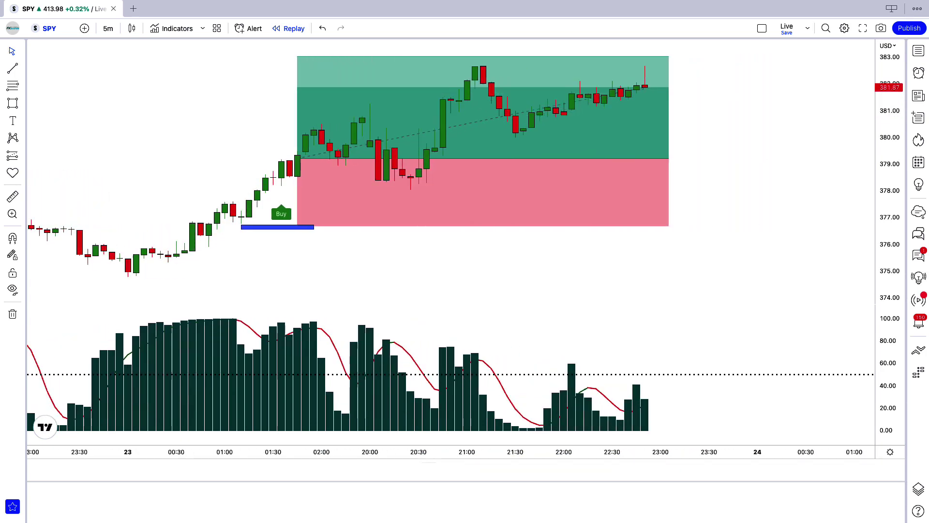
{"action": "left_click_drag", "start_coordinate": [652, 155], "coordinate": [774, 156]}
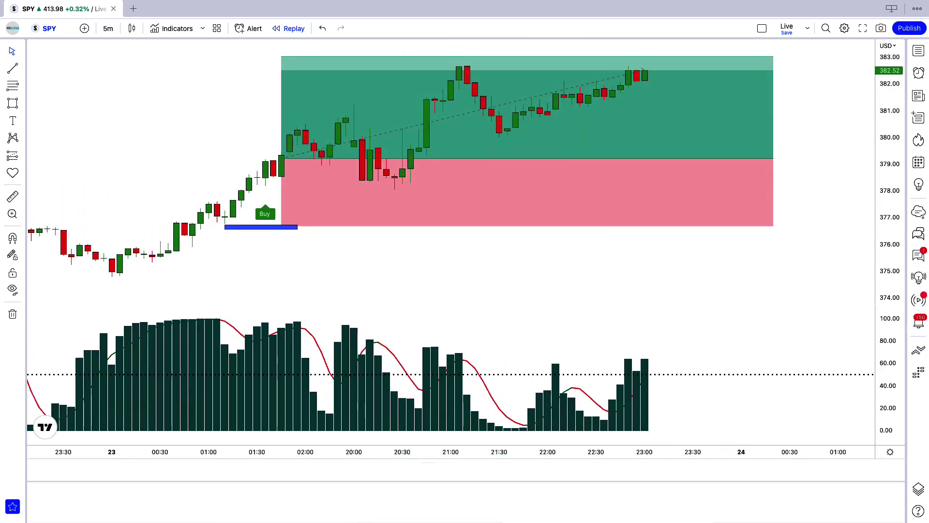
{"action": "left_click_drag", "start_coordinate": [645, 184], "coordinate": [767, 184]}
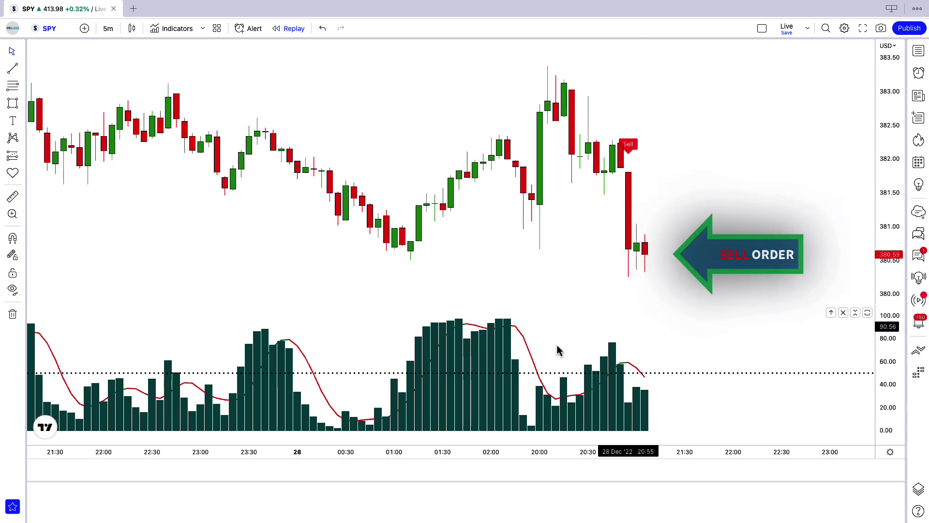
Step: Add a short position at the Sell candle with a higher stop, lower target, and trimmed length
{"action": "left_click", "coordinate": [644, 252]}
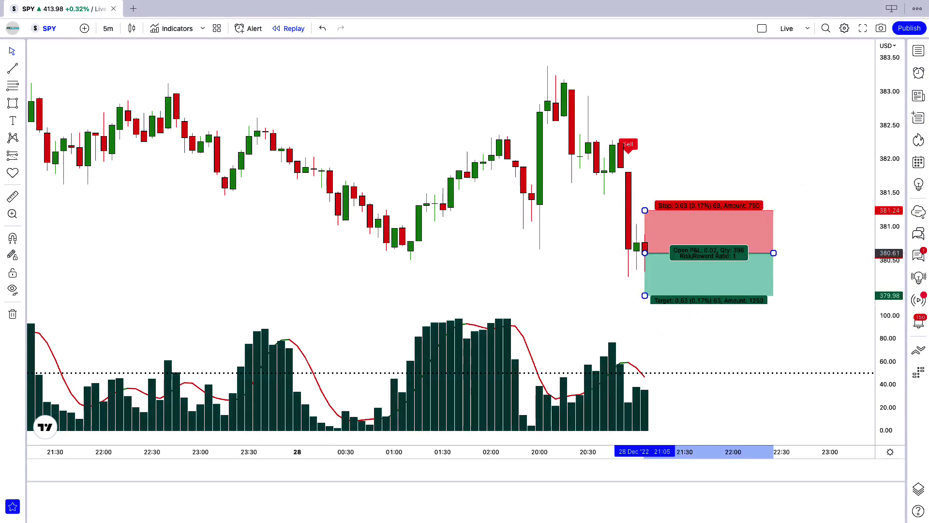
{"action": "left_click_drag", "start_coordinate": [645, 210], "coordinate": [648, 143]}
{"action": "left_click_drag", "start_coordinate": [893, 82], "coordinate": [893, 146]}
{"action": "left_click_drag", "start_coordinate": [645, 261], "coordinate": [645, 300]}
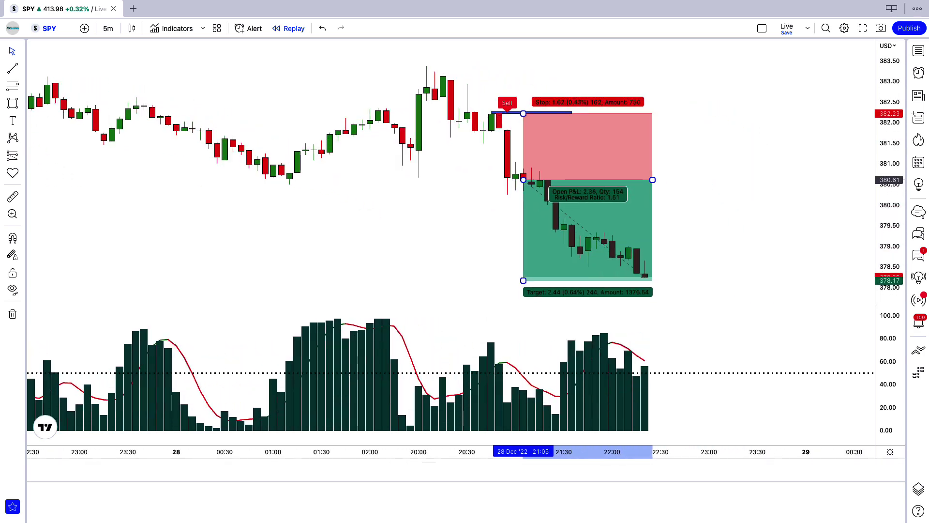
{"action": "left_click_drag", "start_coordinate": [652, 180], "coordinate": [734, 183]}
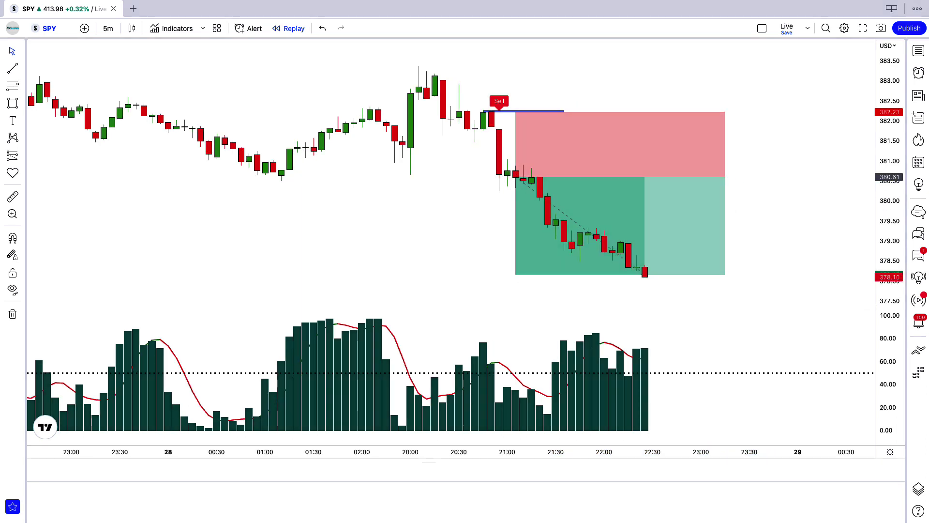
{"action": "left_click_drag", "start_coordinate": [711, 188], "coordinate": [643, 188]}
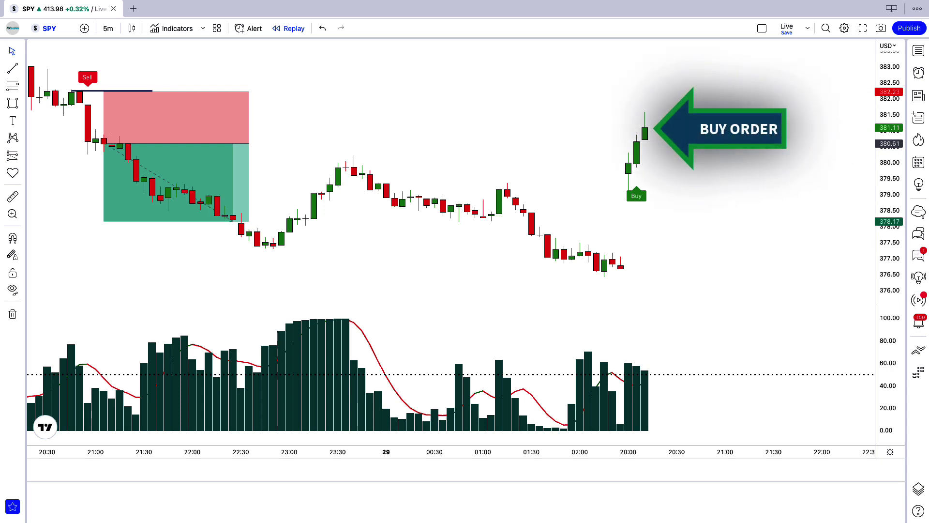
Step: Place a second long position on the new Buy candle, lower its stop, raise its target, and extend it
{"action": "left_click", "coordinate": [645, 131]}
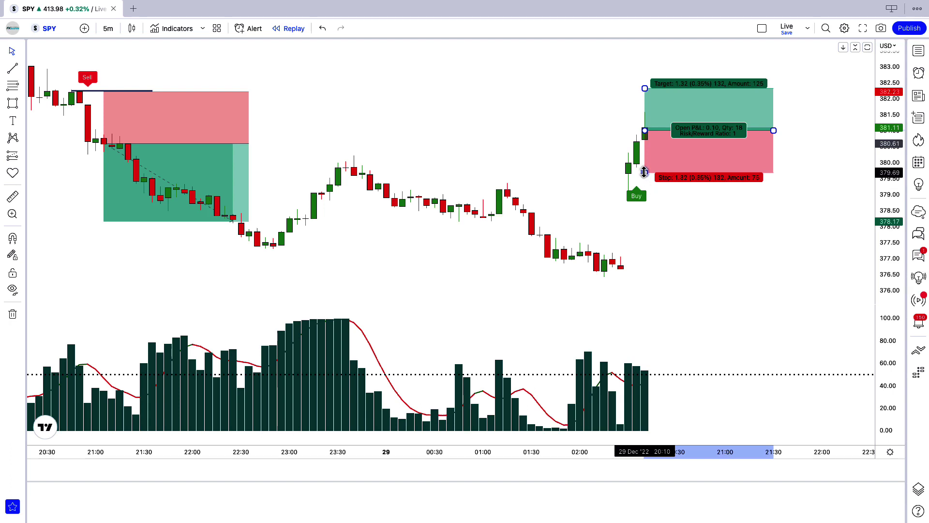
{"action": "left_click_drag", "start_coordinate": [644, 172], "coordinate": [646, 193]}
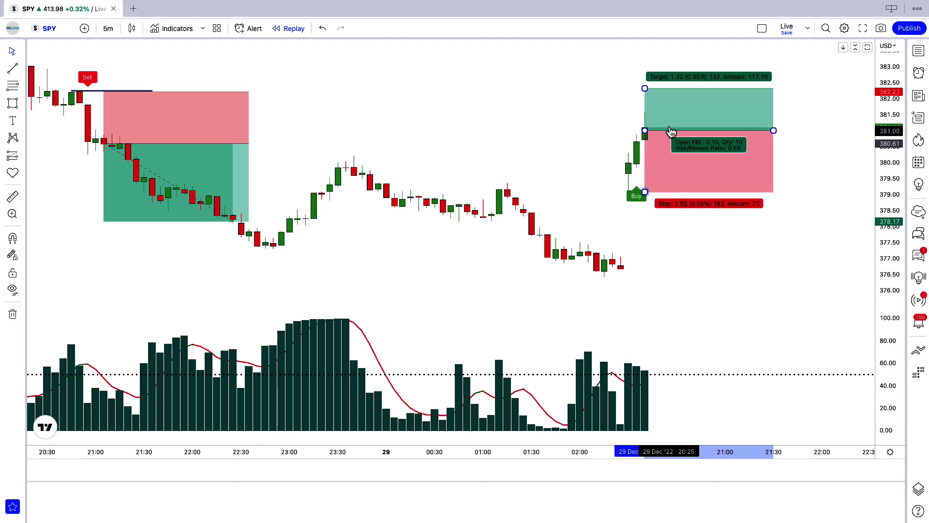
{"action": "left_click_drag", "start_coordinate": [645, 89], "coordinate": [646, 45]}
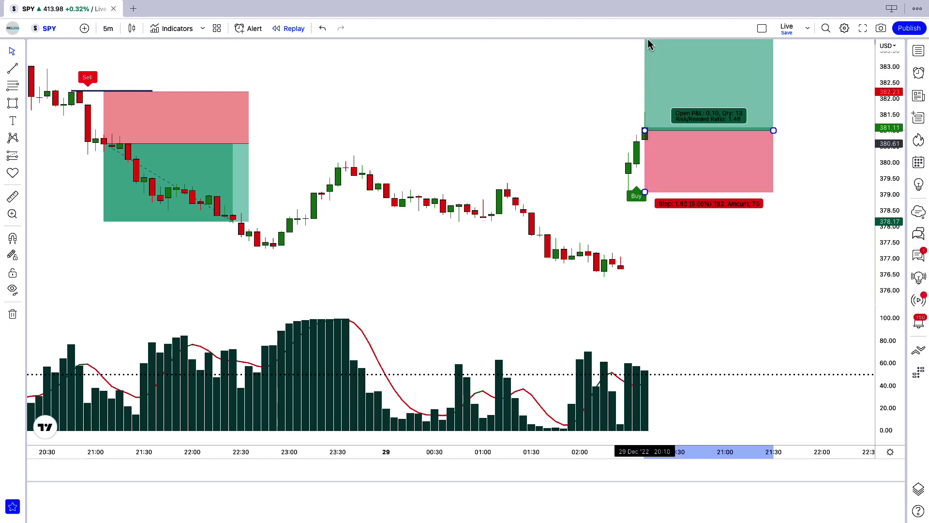
{"action": "left_click_drag", "start_coordinate": [899, 108], "coordinate": [898, 113]}
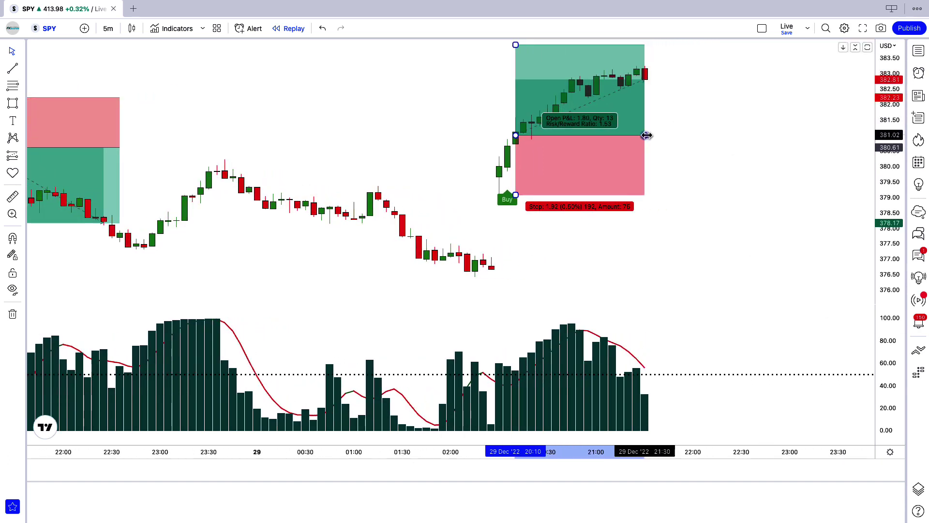
{"action": "left_click_drag", "start_coordinate": [645, 135], "coordinate": [741, 135]}
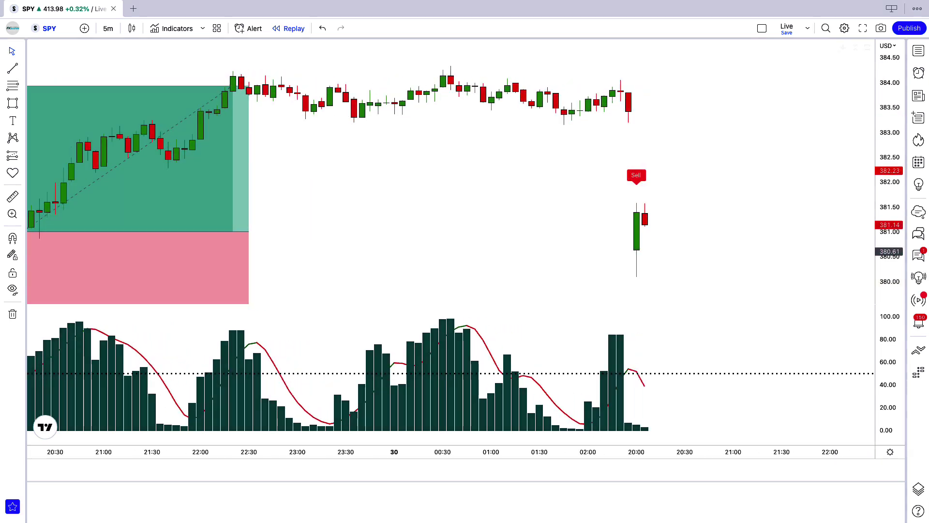
Step: Add a short position at the latest candle with stop at 384.06 and target near 376.7
{"action": "left_click", "coordinate": [637, 176]}
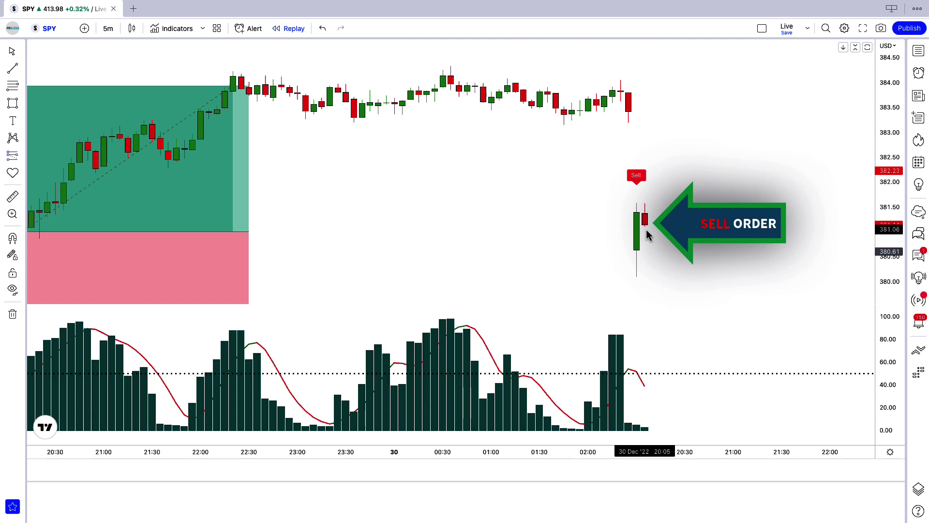
{"action": "left_click", "coordinate": [612, 221]}
{"action": "left_click_drag", "start_coordinate": [644, 182], "coordinate": [659, 80]}
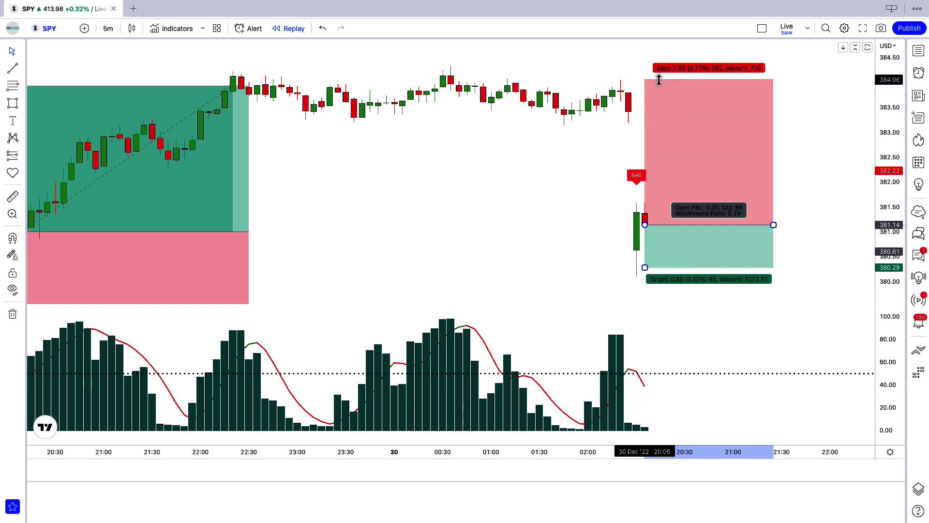
{"action": "left_click_drag", "start_coordinate": [886, 100], "coordinate": [885, 160]}
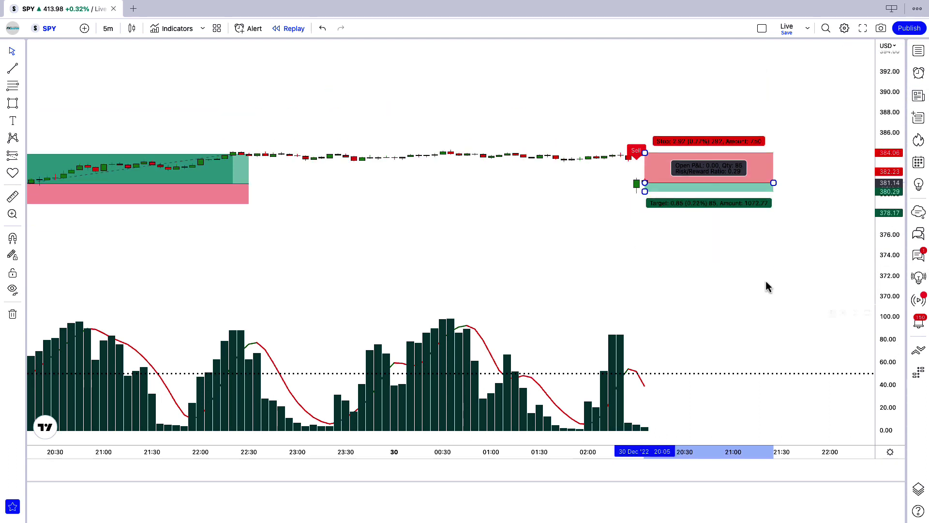
{"action": "left_click_drag", "start_coordinate": [645, 192], "coordinate": [646, 228]}
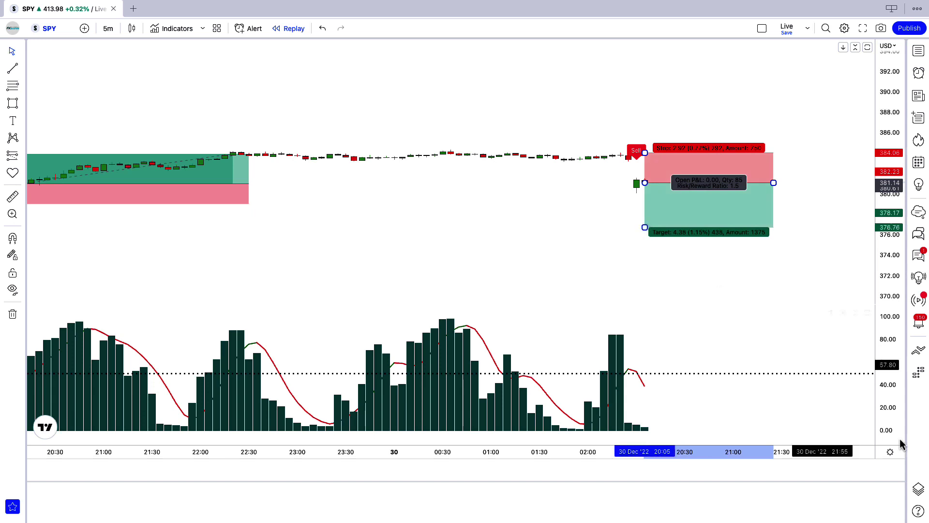
Step: Stretch the short position over replayed candles, ending it at the next Buy signal for 0.63 profit
{"action": "double_click", "coordinate": [890, 193]}
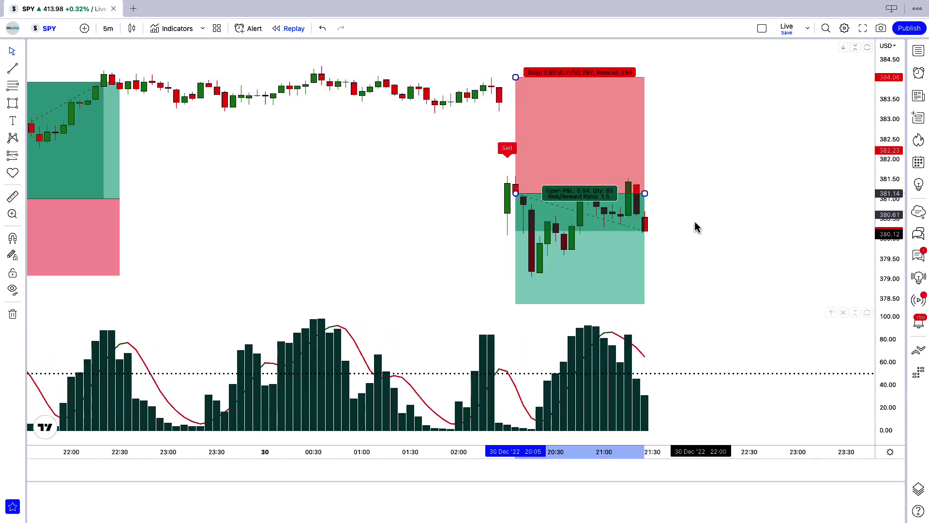
{"action": "left_click_drag", "start_coordinate": [644, 193], "coordinate": [781, 193]}
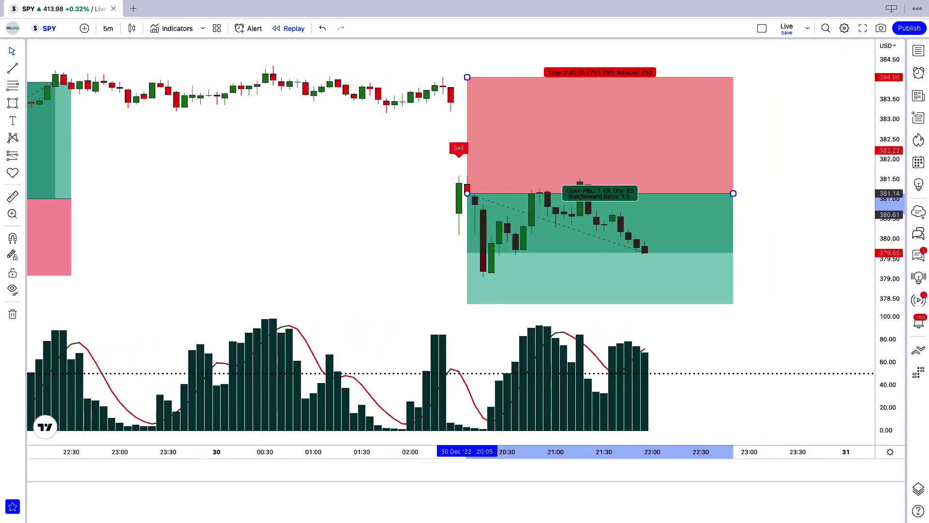
{"action": "left_click_drag", "start_coordinate": [652, 193], "coordinate": [777, 193]}
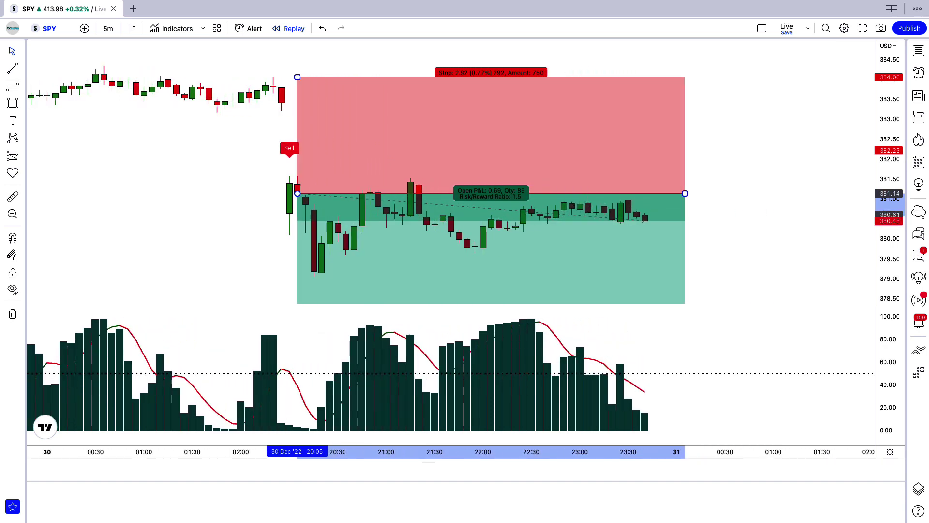
{"action": "left_click_drag", "start_coordinate": [645, 183], "coordinate": [766, 182]}
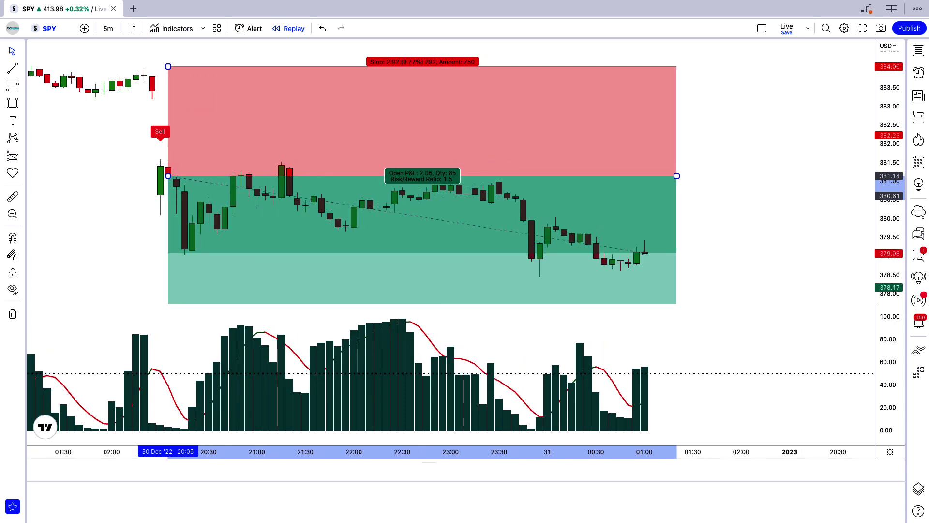
{"action": "left_click_drag", "start_coordinate": [647, 176], "coordinate": [767, 177]}
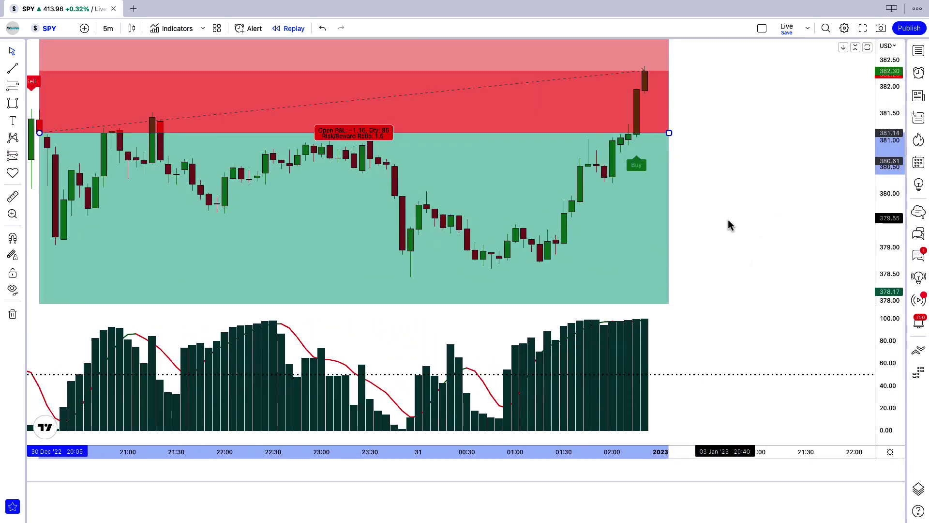
{"action": "left_click_drag", "start_coordinate": [669, 133], "coordinate": [581, 145]}
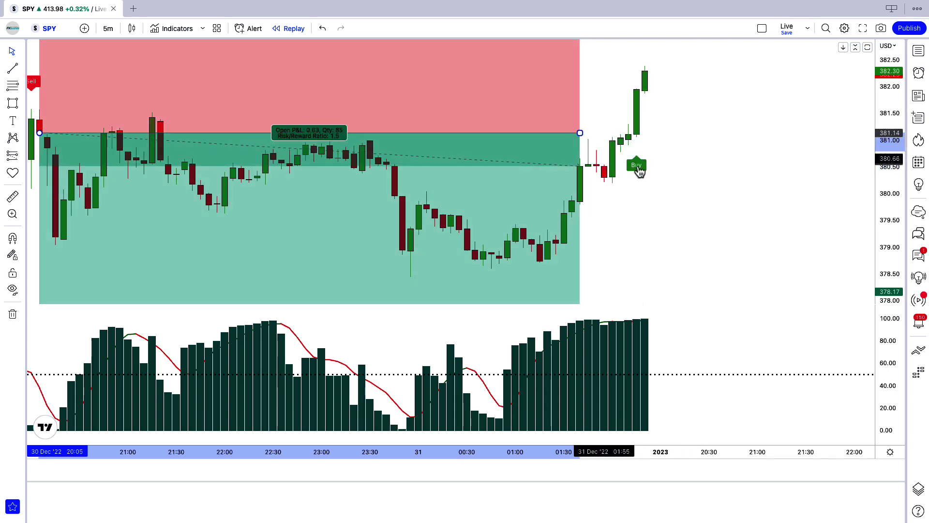
Step: Place a long position at the latest candle, stop near 380.24, target raised, trimmed at the 3.02 target hit
{"action": "left_click", "coordinate": [691, 236]}
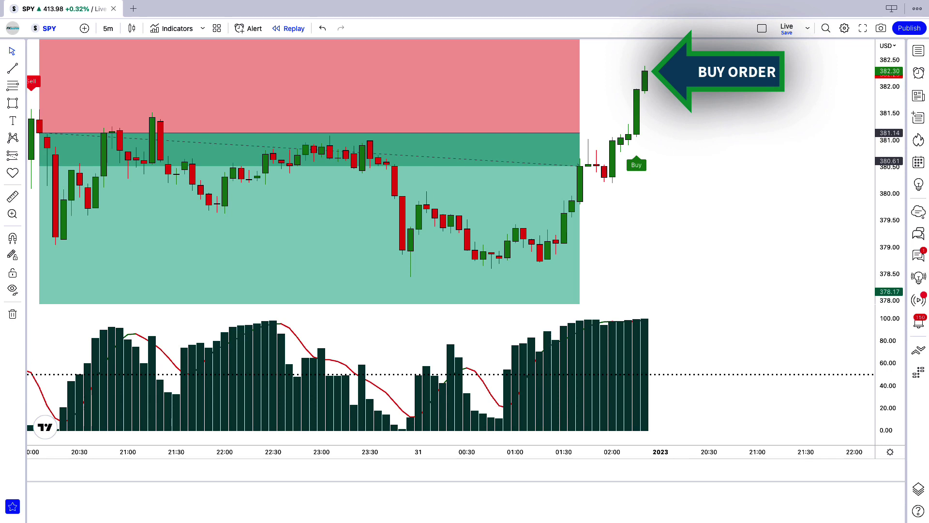
{"action": "left_click", "coordinate": [645, 73]}
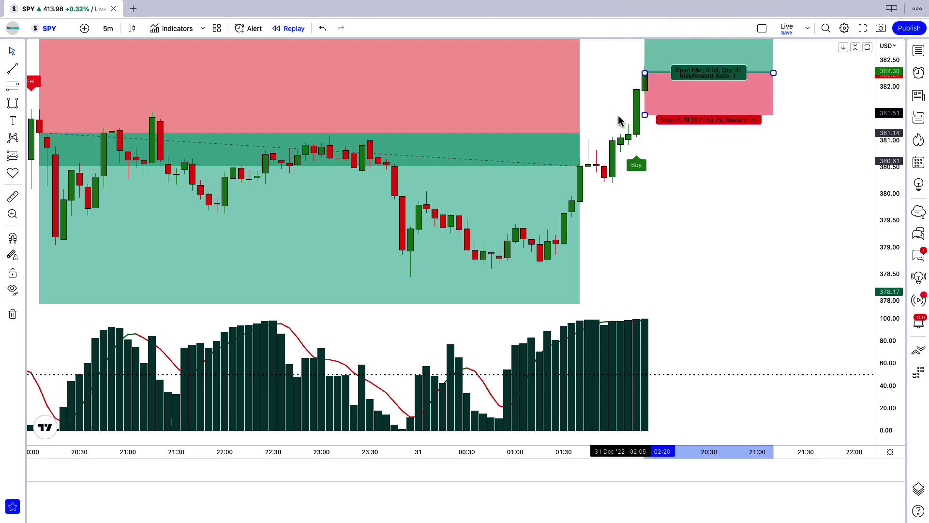
{"action": "left_click_drag", "start_coordinate": [646, 116], "coordinate": [649, 180]}
{"action": "left_click_drag", "start_coordinate": [890, 154], "coordinate": [890, 203]}
{"action": "left_click_drag", "start_coordinate": [647, 93], "coordinate": [647, 39]}
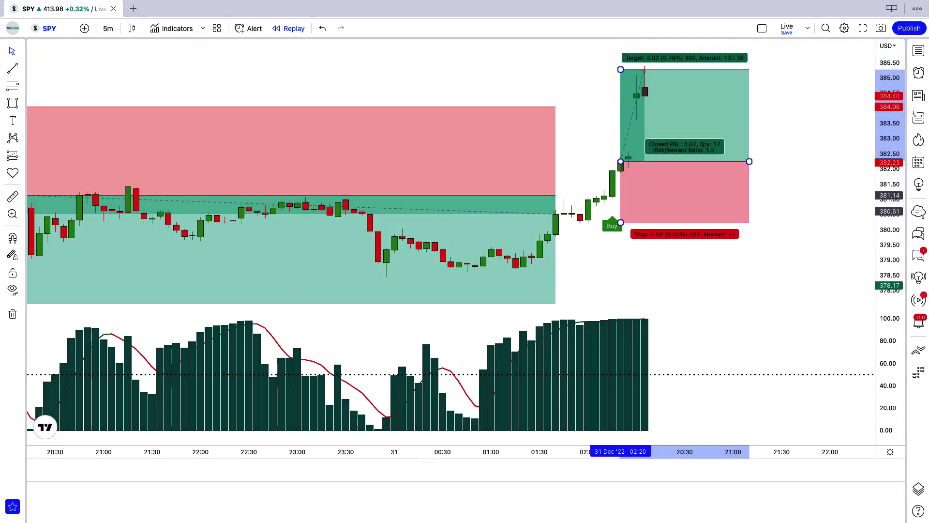
{"action": "left_click_drag", "start_coordinate": [734, 176], "coordinate": [645, 177]}
Step: Deselect the finished long position
{"action": "left_click", "coordinate": [676, 185]}
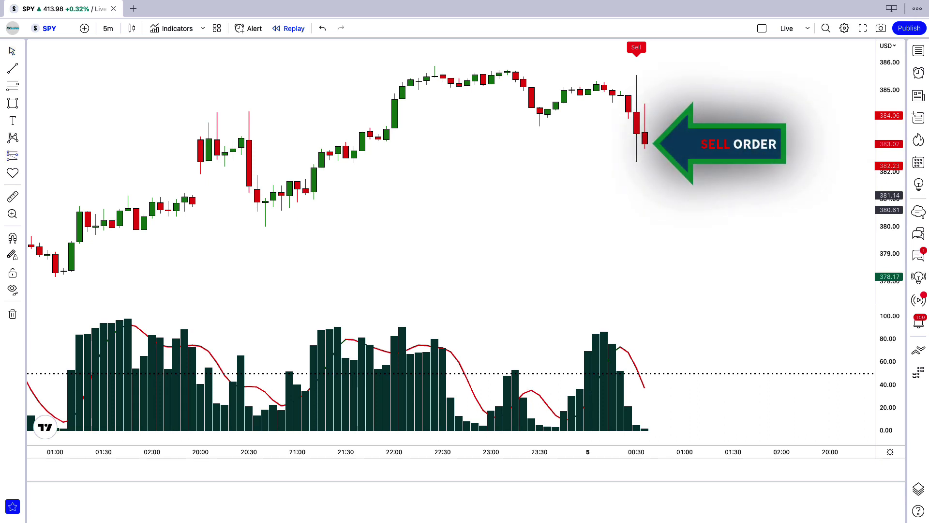
Step: Place a short position at the Sell candle with stop about 385.47 and target about 379.5
{"action": "left_click", "coordinate": [645, 143]}
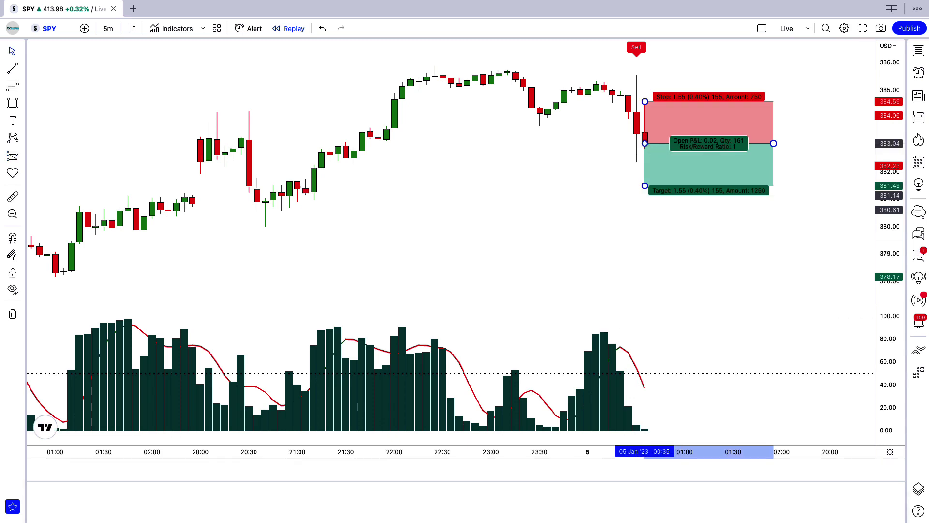
{"action": "left_click", "coordinate": [780, 220]}
{"action": "left_click_drag", "start_coordinate": [644, 101], "coordinate": [652, 77]}
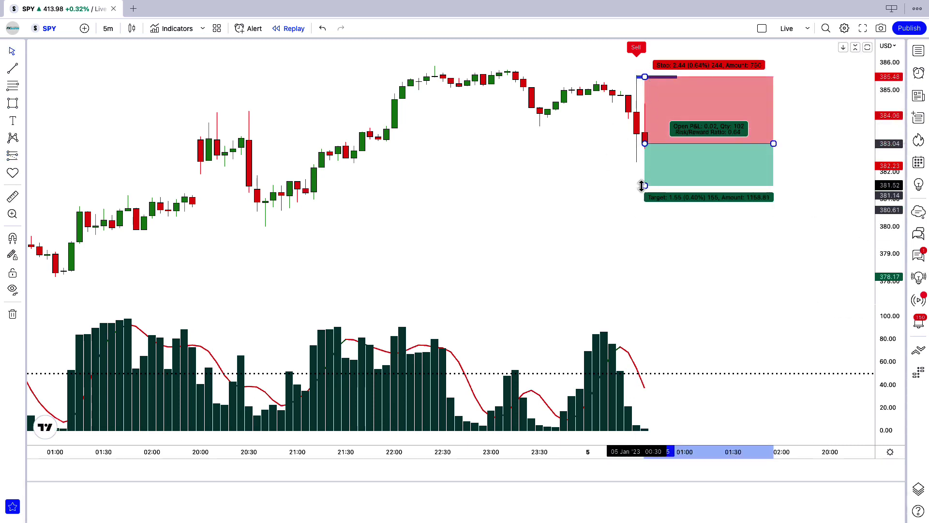
{"action": "left_click_drag", "start_coordinate": [645, 185], "coordinate": [647, 243]}
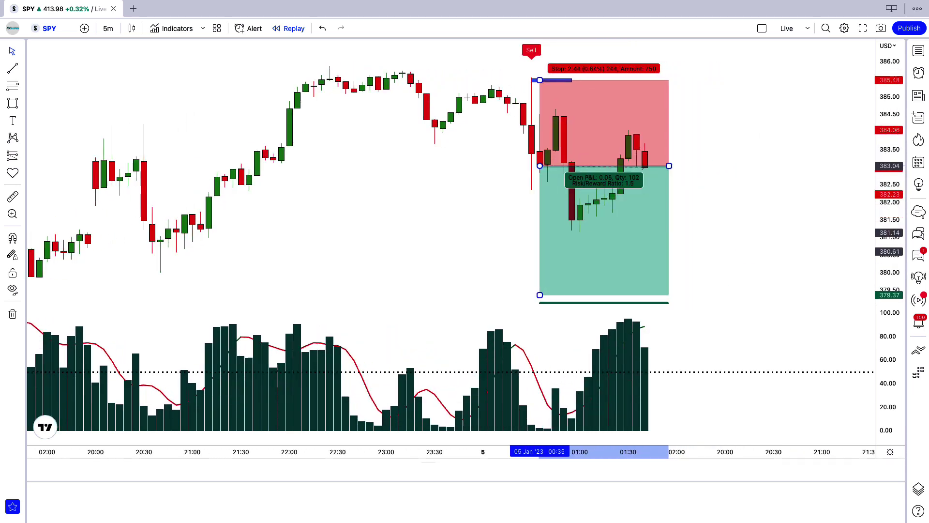
Step: Extend the short over new candles, then trim it back to the 379.37 target hit for 3.67
{"action": "left_click_drag", "start_coordinate": [652, 168], "coordinate": [782, 168]}
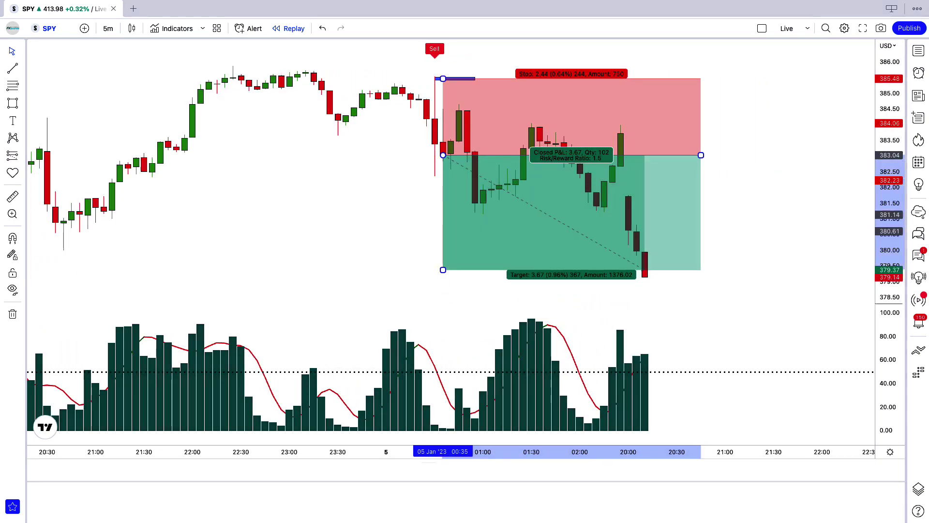
{"action": "left_click_drag", "start_coordinate": [685, 154], "coordinate": [651, 179]}
{"action": "left_click", "coordinate": [651, 179]}
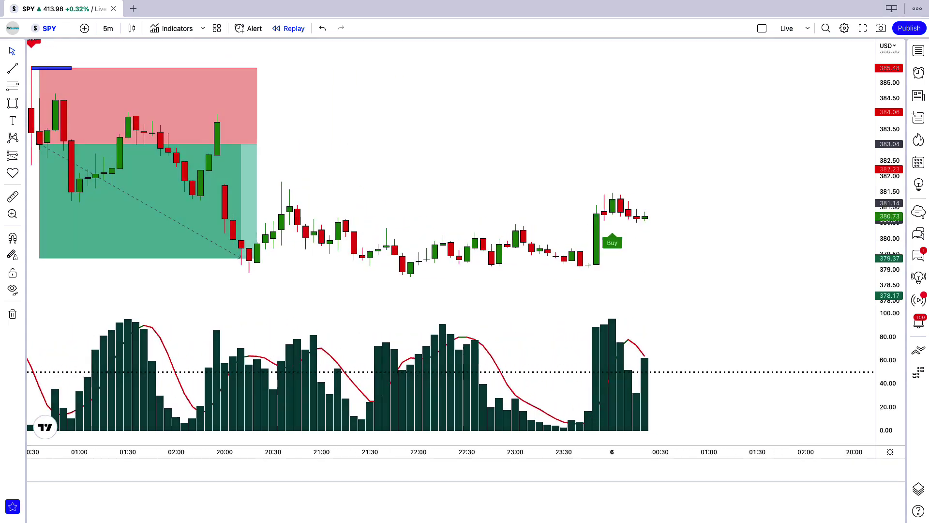
Step: Place a long position at the latest Buy candle and draw a band at the recent low near 378.5
{"action": "left_click", "coordinate": [612, 243]}
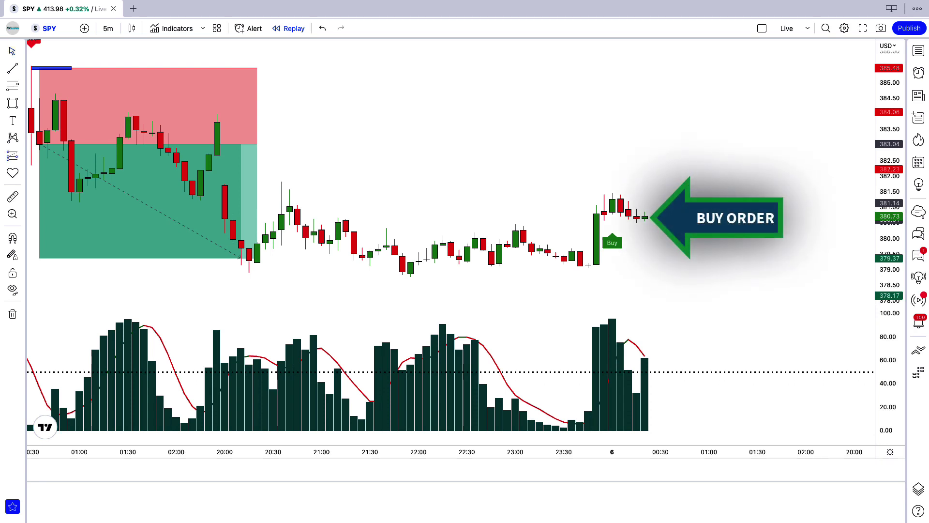
{"action": "left_click", "coordinate": [645, 217]}
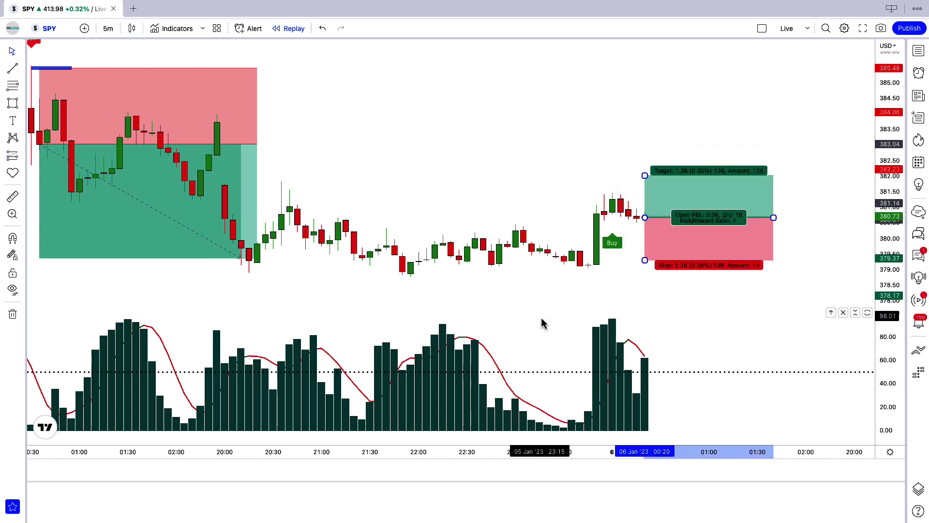
{"action": "left_click_drag", "start_coordinate": [411, 277], "coordinate": [741, 283]}
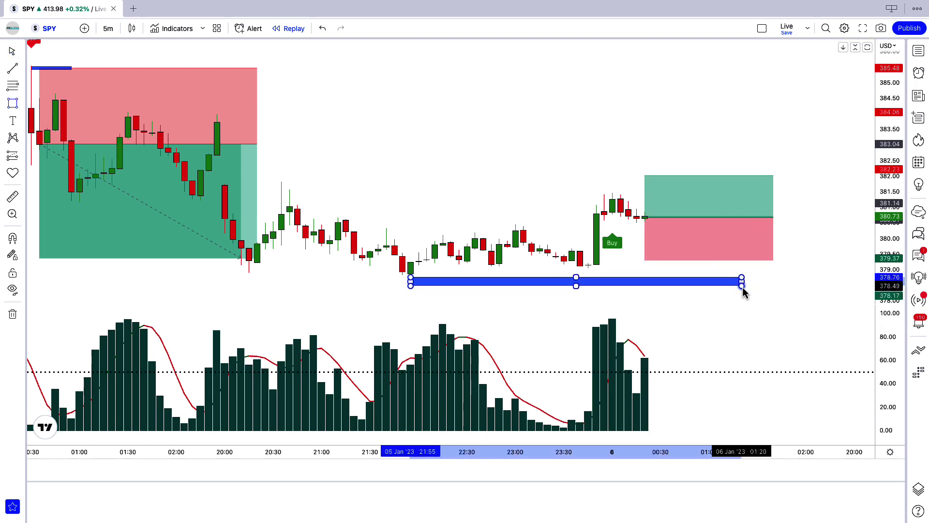
Step: Move the long's stop to the marked low, raise the target to about 1.44 risk/reward, and widen the box
{"action": "left_click", "coordinate": [661, 262]}
{"action": "left_click_drag", "start_coordinate": [645, 260], "coordinate": [644, 276]}
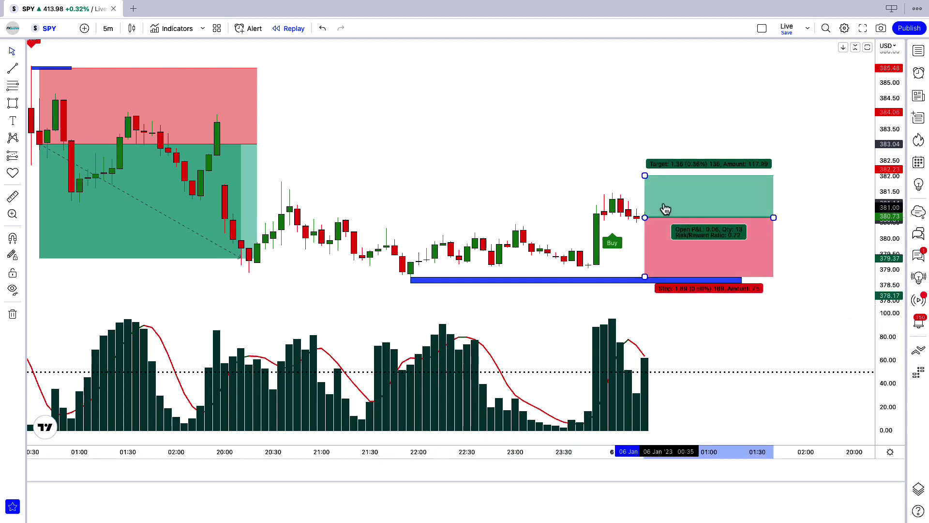
{"action": "left_click_drag", "start_coordinate": [645, 175], "coordinate": [651, 129]}
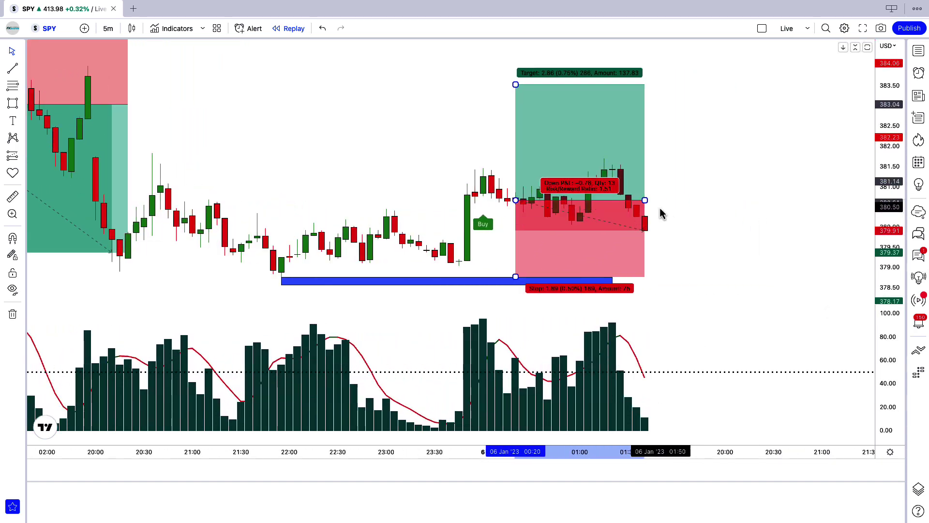
{"action": "left_click_drag", "start_coordinate": [649, 200], "coordinate": [861, 202]}
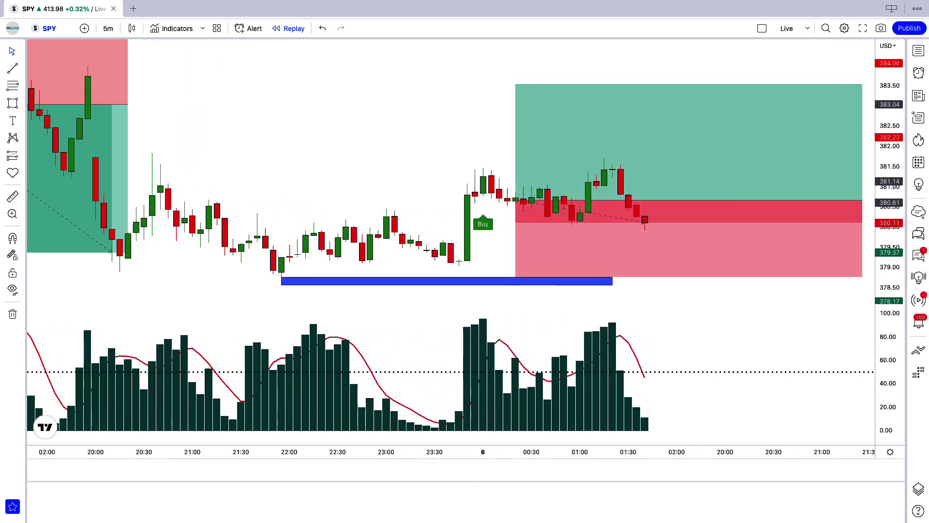